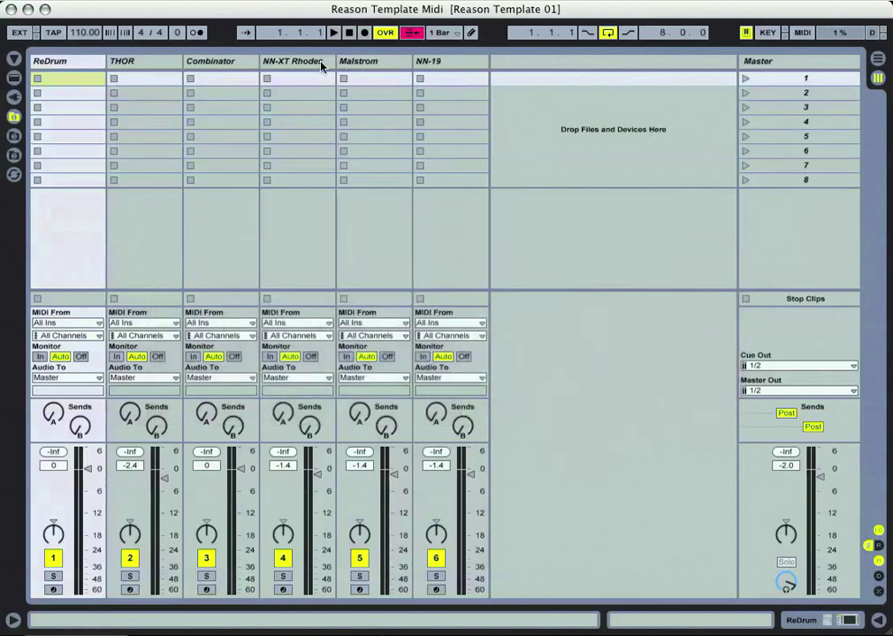
# - Cycle twice through the six tracks, ReDrum, THOR, Combinator, NN-XT Rhodes, Malstrom and NN-19, to review them
pyautogui.click(57, 60)
pyautogui.click(131, 61)
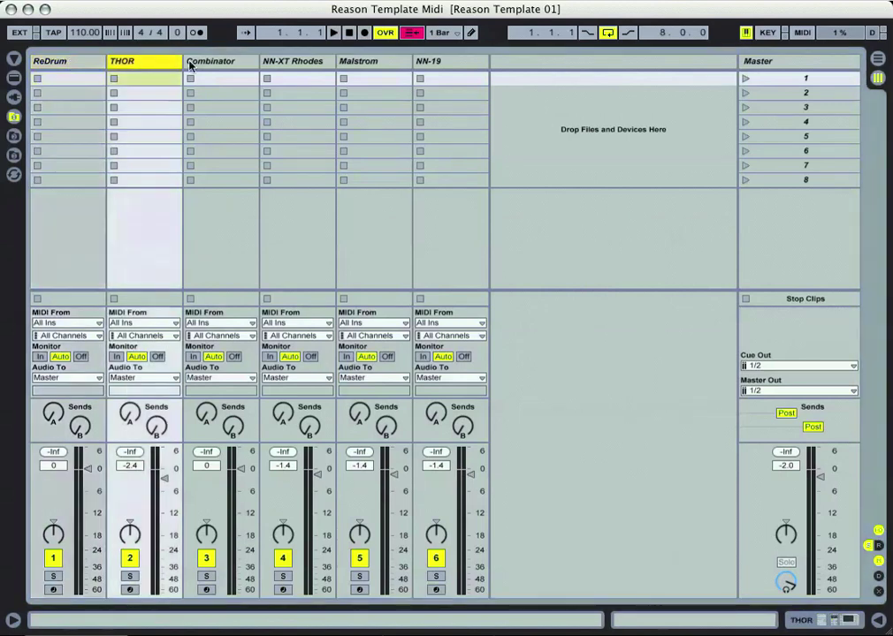
pyautogui.click(206, 64)
pyautogui.click(287, 62)
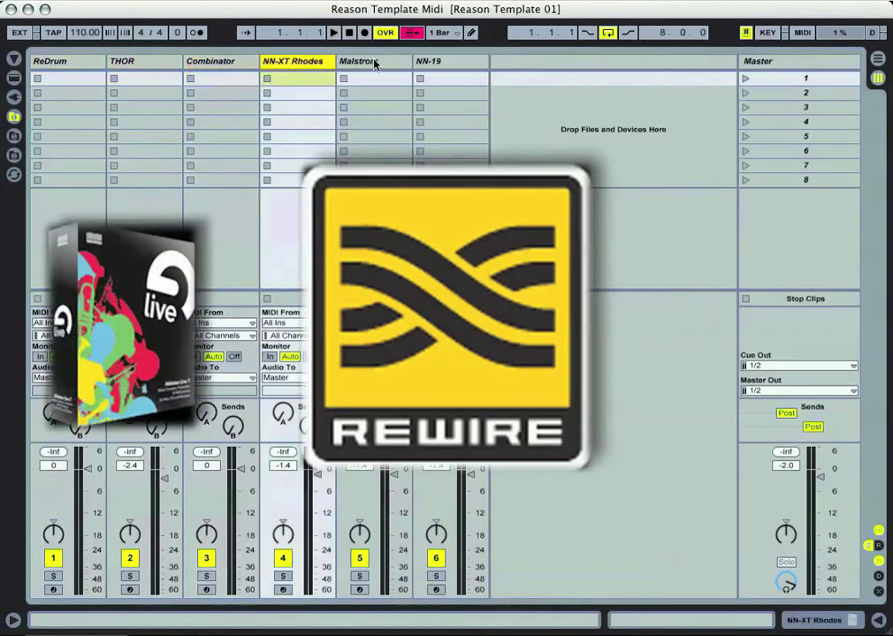
pyautogui.click(375, 62)
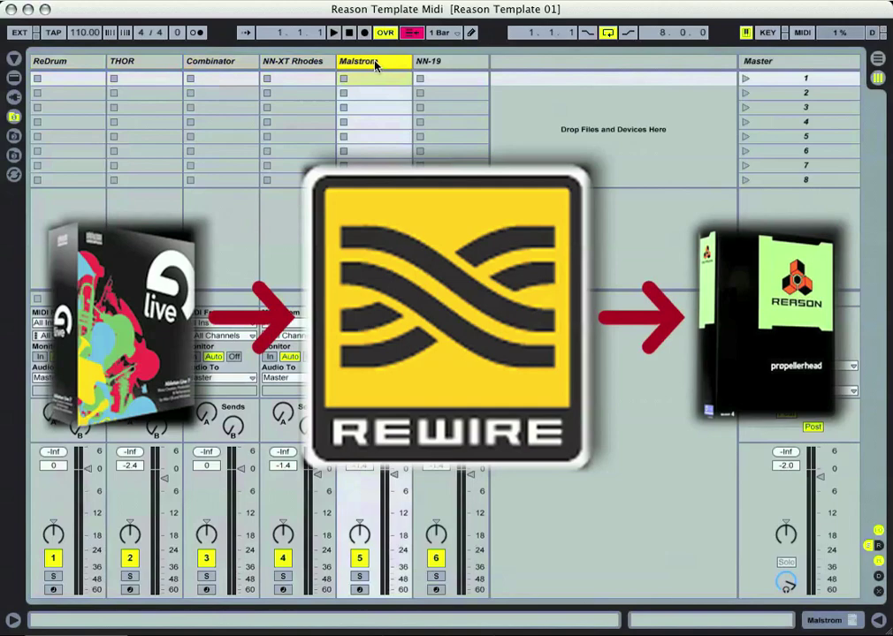
pyautogui.click(445, 62)
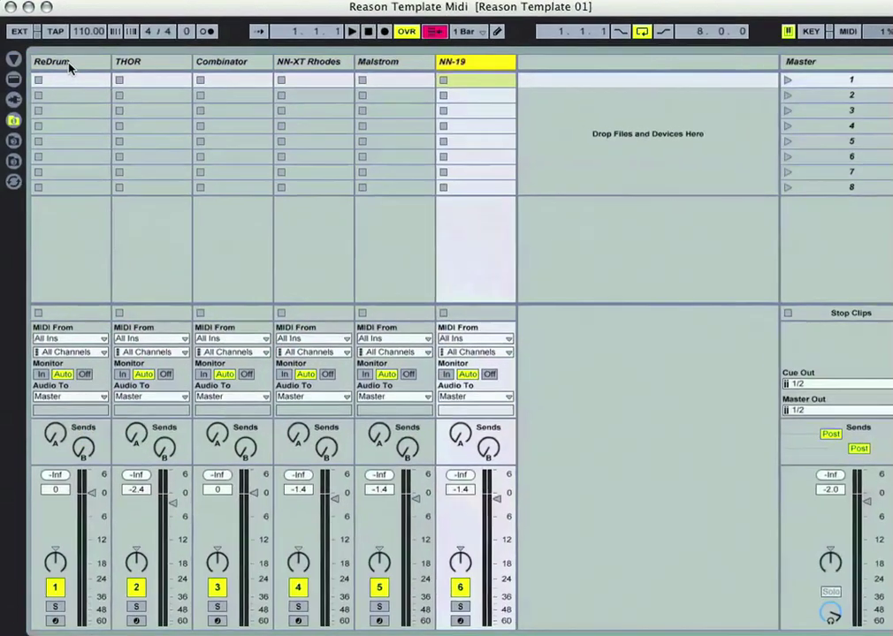
pyautogui.click(66, 63)
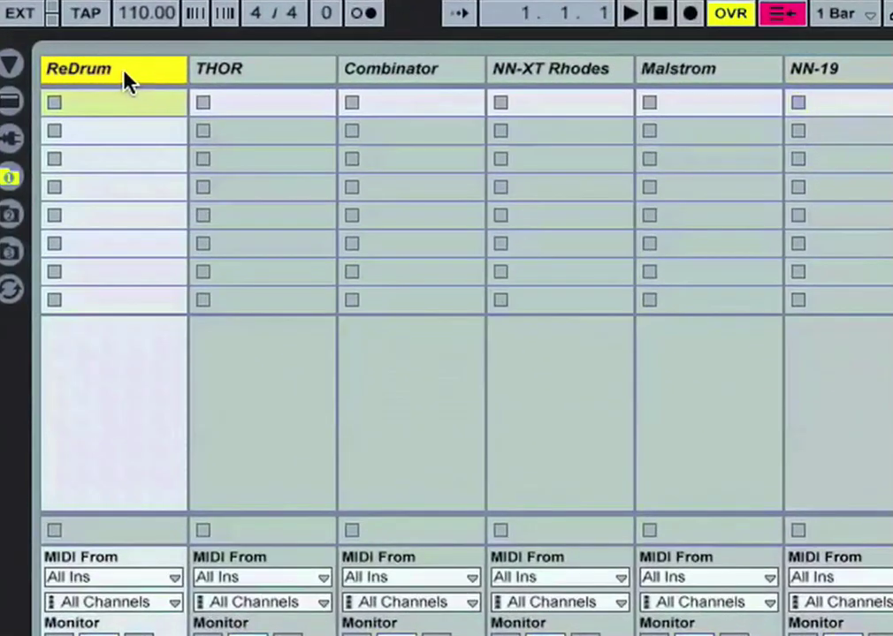
pyautogui.click(262, 80)
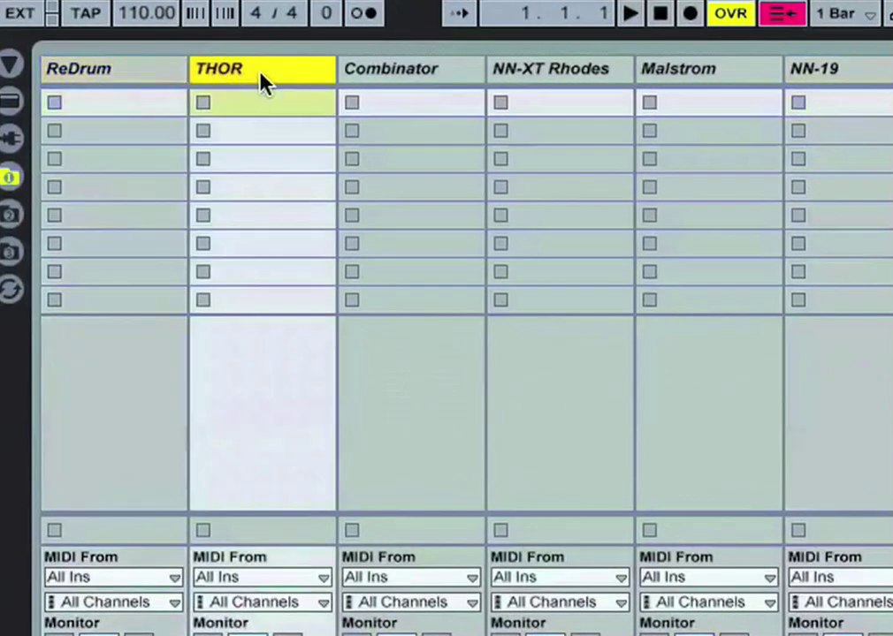
pyautogui.click(437, 75)
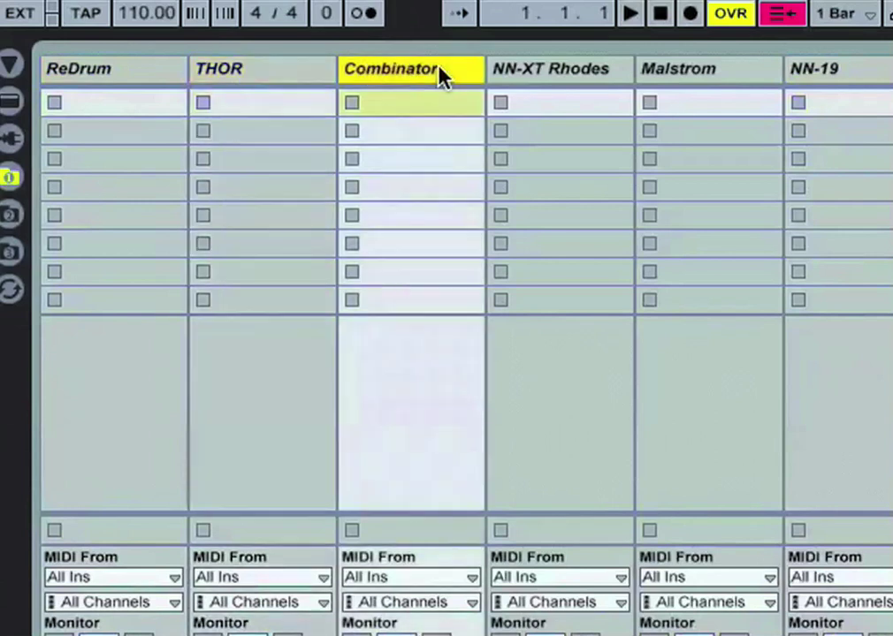
pyautogui.click(583, 75)
pyautogui.click(702, 79)
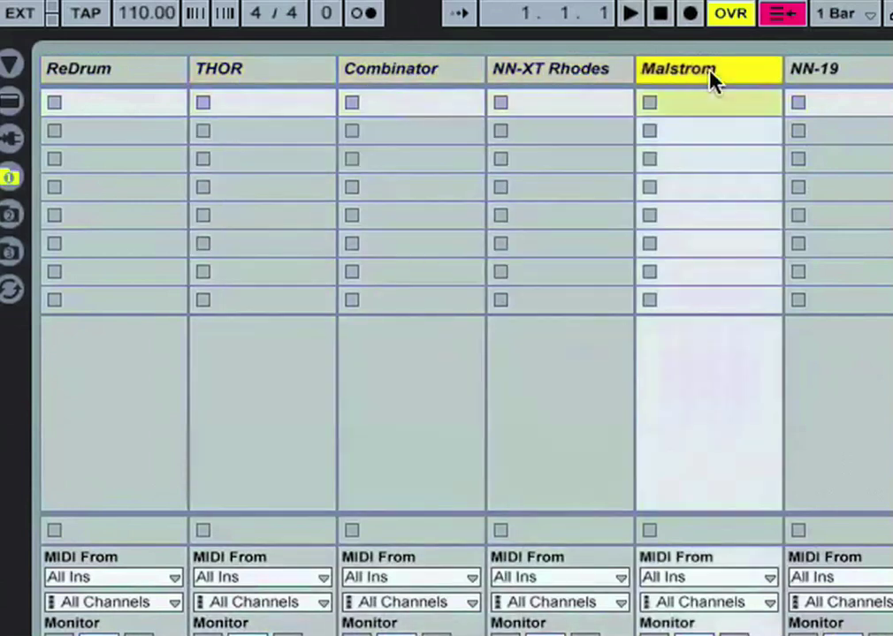
pyautogui.click(847, 75)
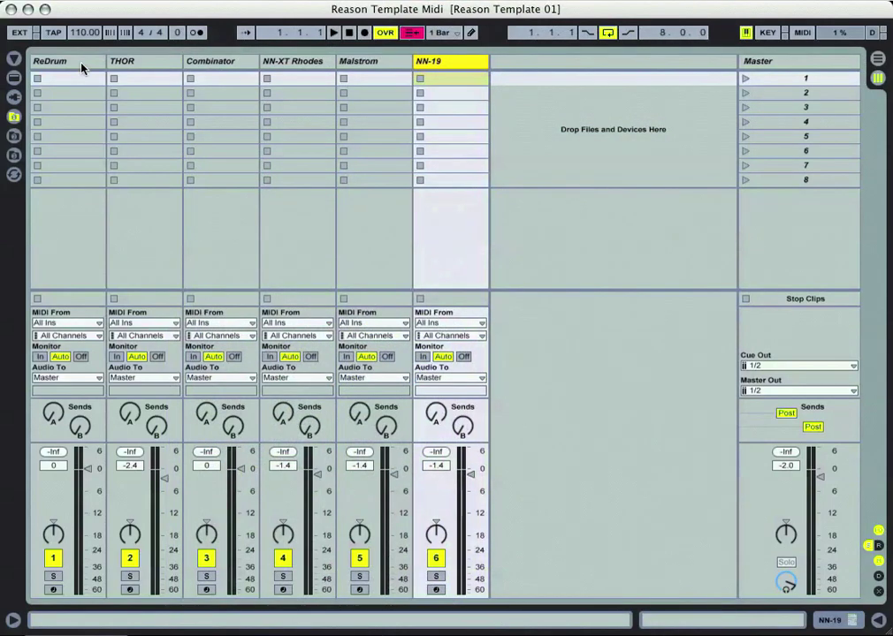
# - Open ReDrum's device chain, unfold the collapsed Compressor and delete the second Compressor
pyautogui.click(81, 68)
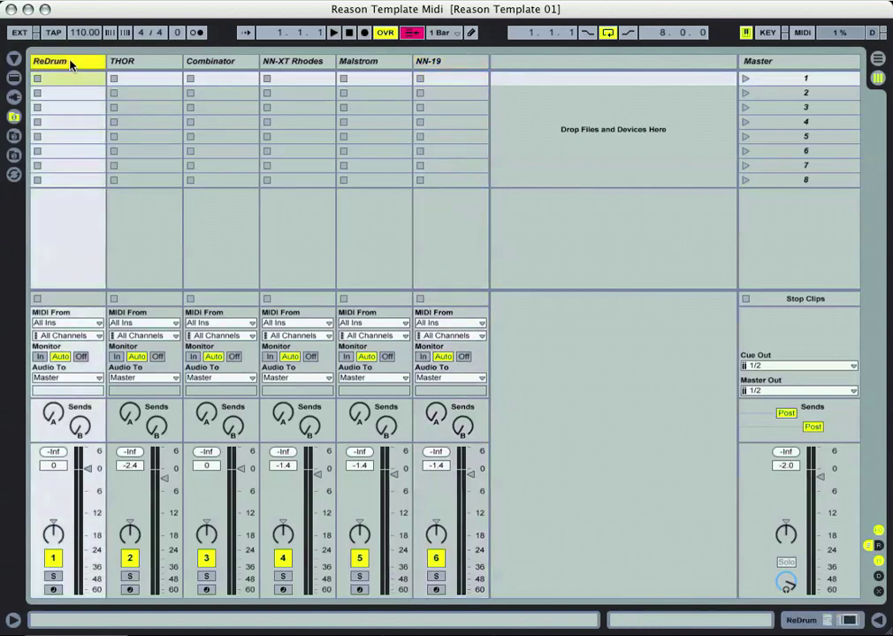
pyautogui.doubleClick(70, 62)
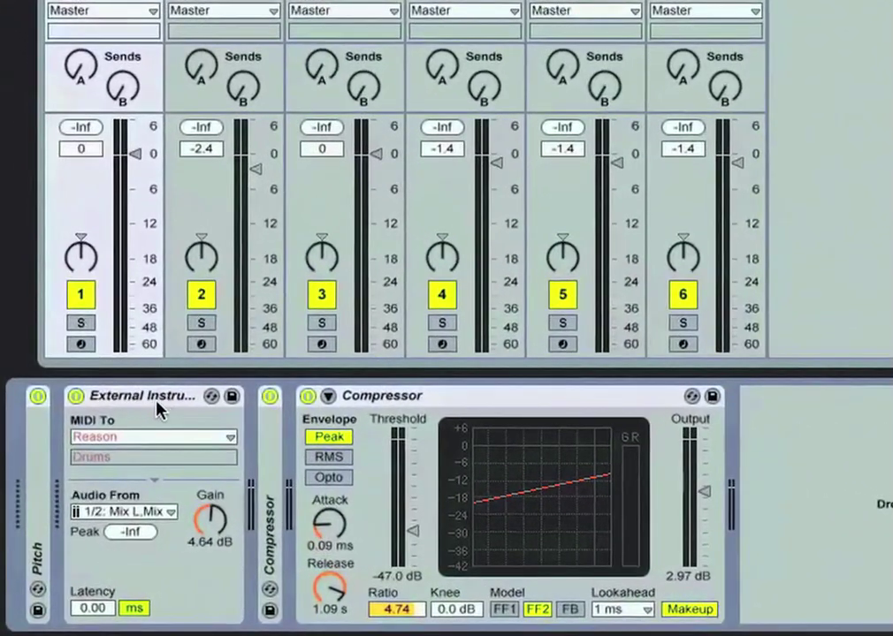
pyautogui.doubleClick(267, 433)
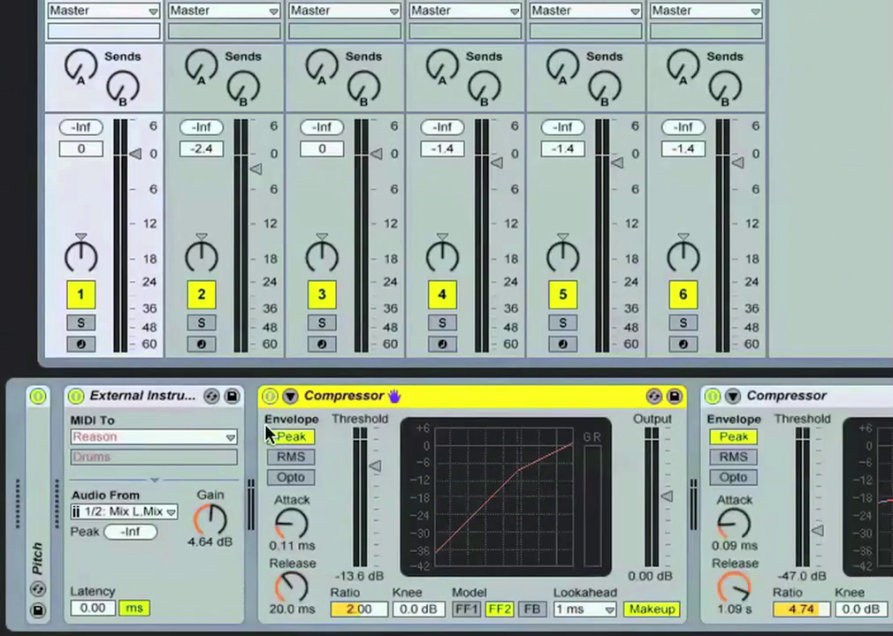
pyautogui.click(835, 400)
pyautogui.press('Delete')
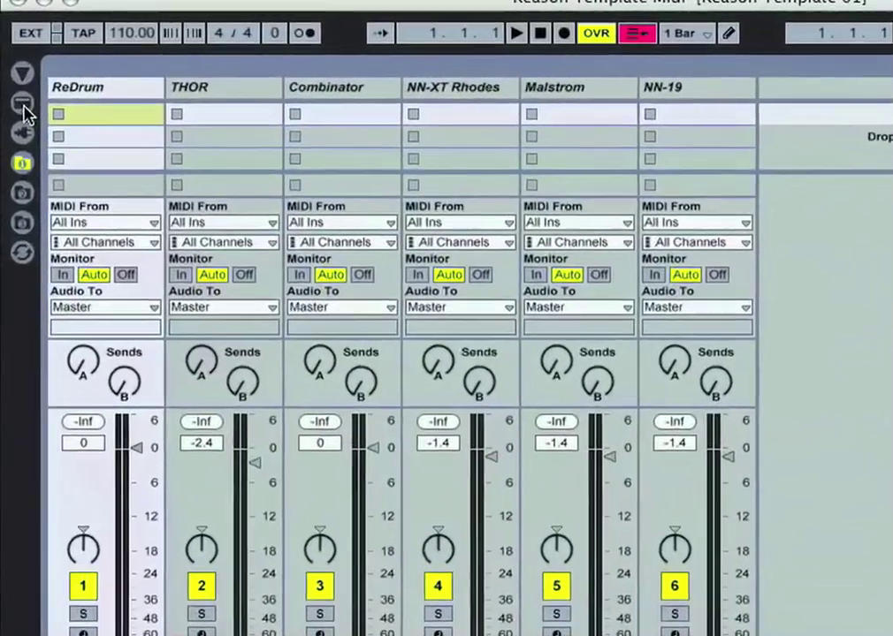
# - In the Live Devices browser, expand Instruments and select External Instrument
pyautogui.click(20, 103)
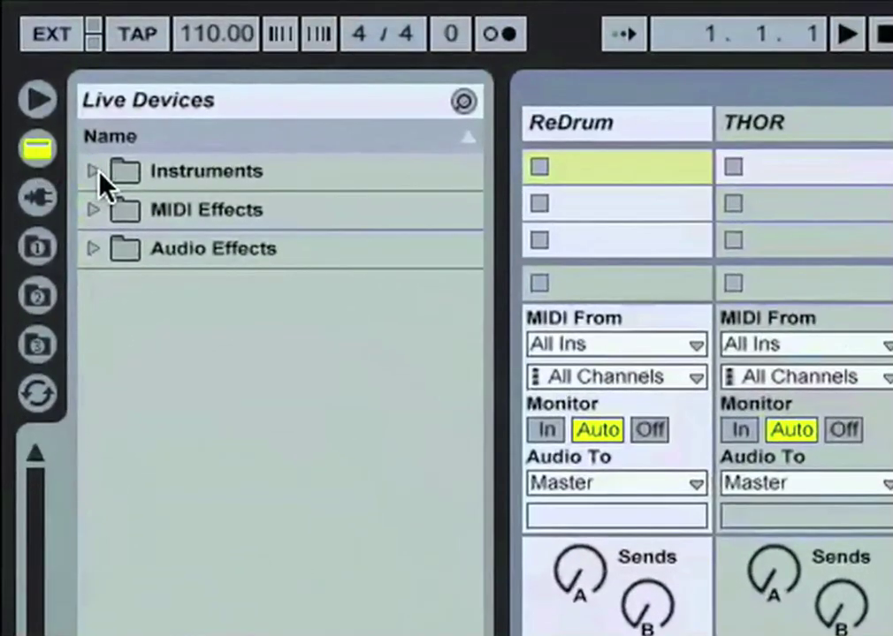
pyautogui.click(81, 153)
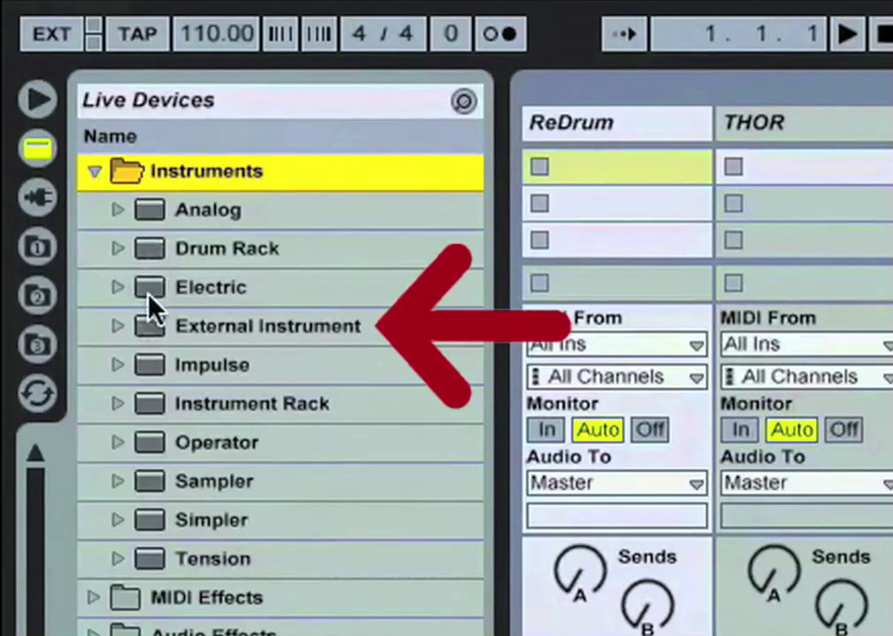
pyautogui.click(148, 341)
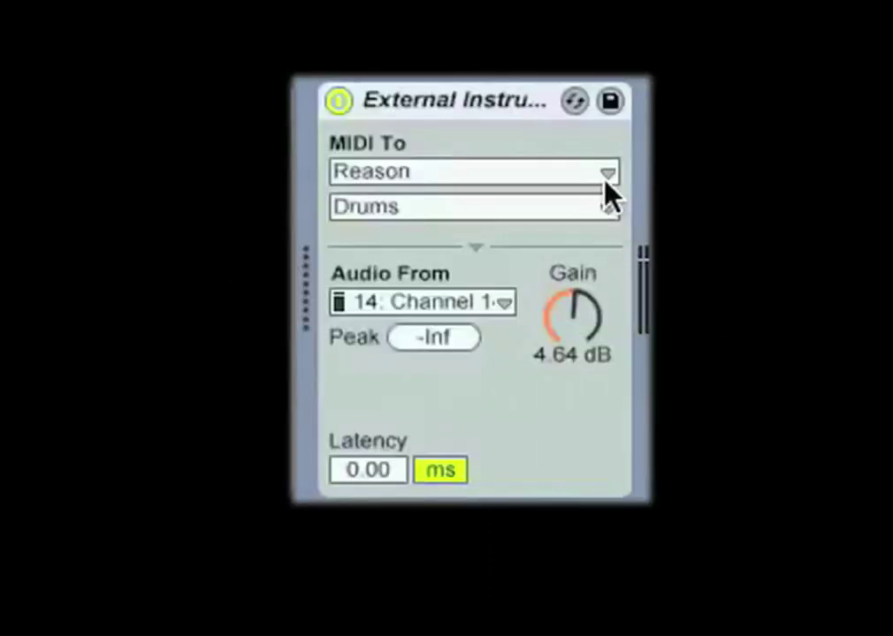
pyautogui.click(604, 177)
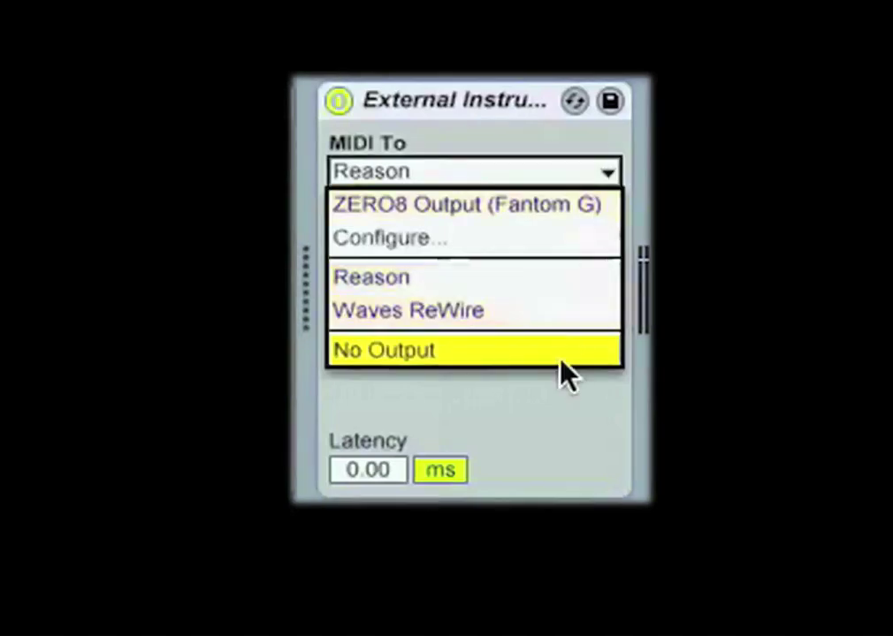
pyautogui.click(570, 142)
pyautogui.click(605, 206)
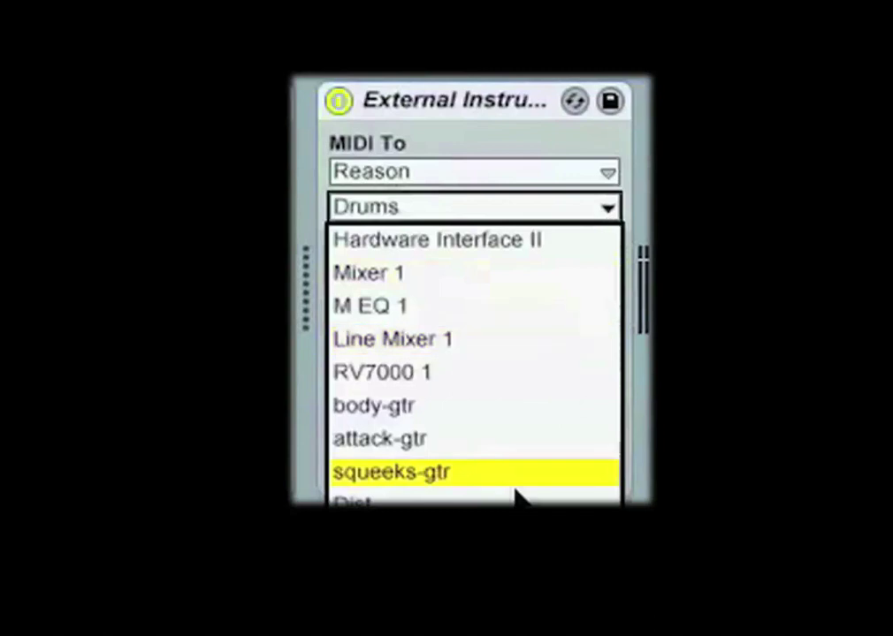
pyautogui.click(517, 150)
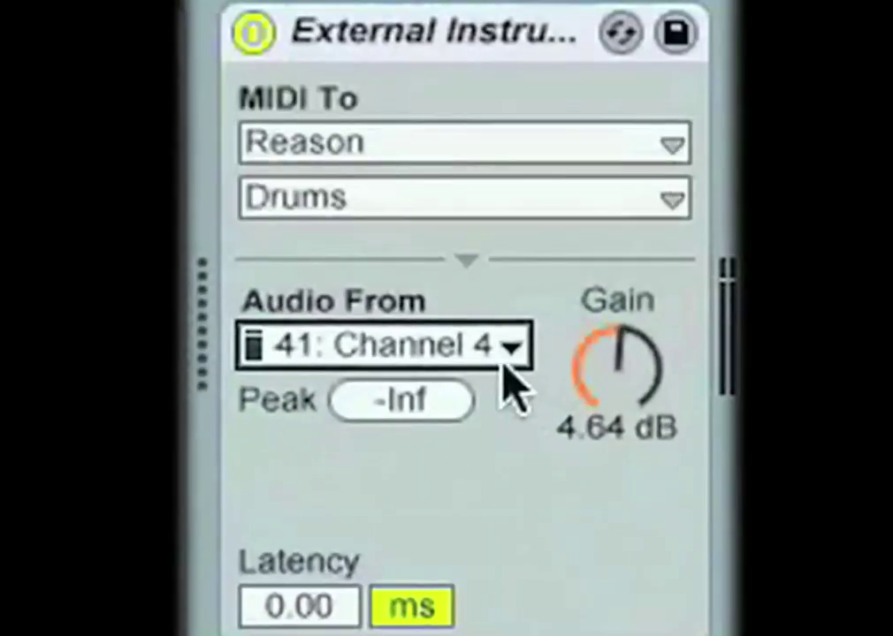
pyautogui.click(500, 380)
pyautogui.scroll(15, 486, 132)
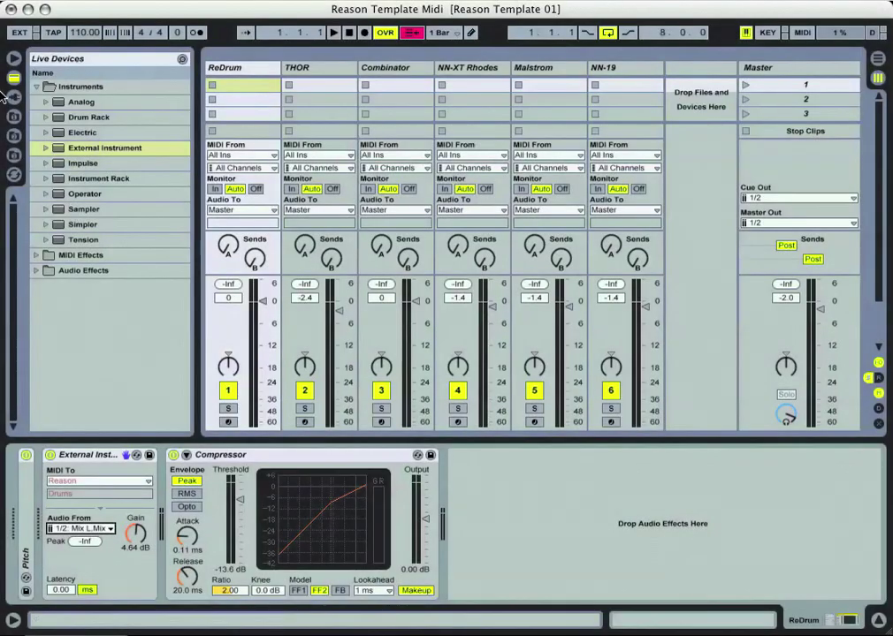
# - Launch Reason from the Dock at the left screen edge
pyautogui.moveTo(4, 96)
pyautogui.click(28, 137)
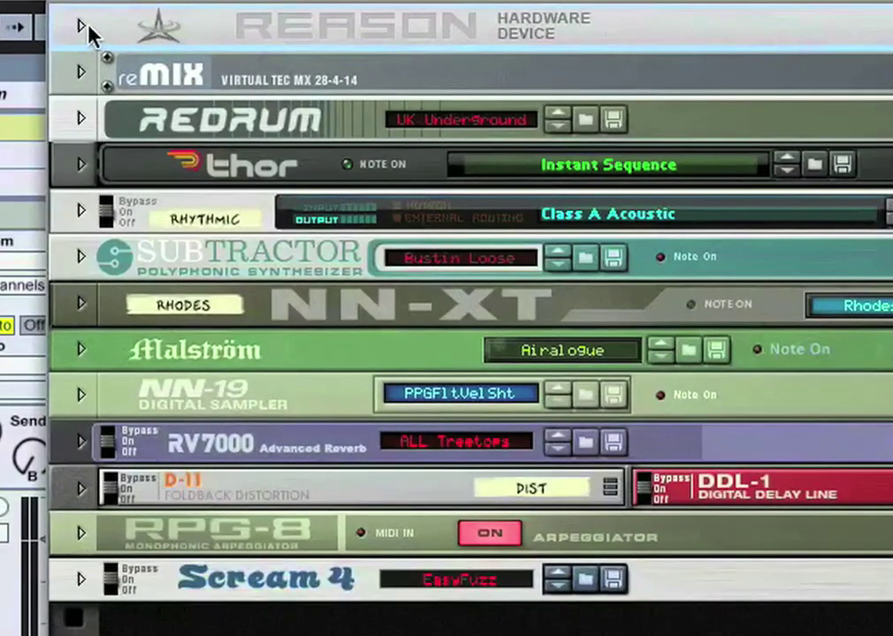
# - Expand Reason's Hardware Device to confirm ReWire Slave Mode, then flip the rack to its rear view
pyautogui.click(81, 26)
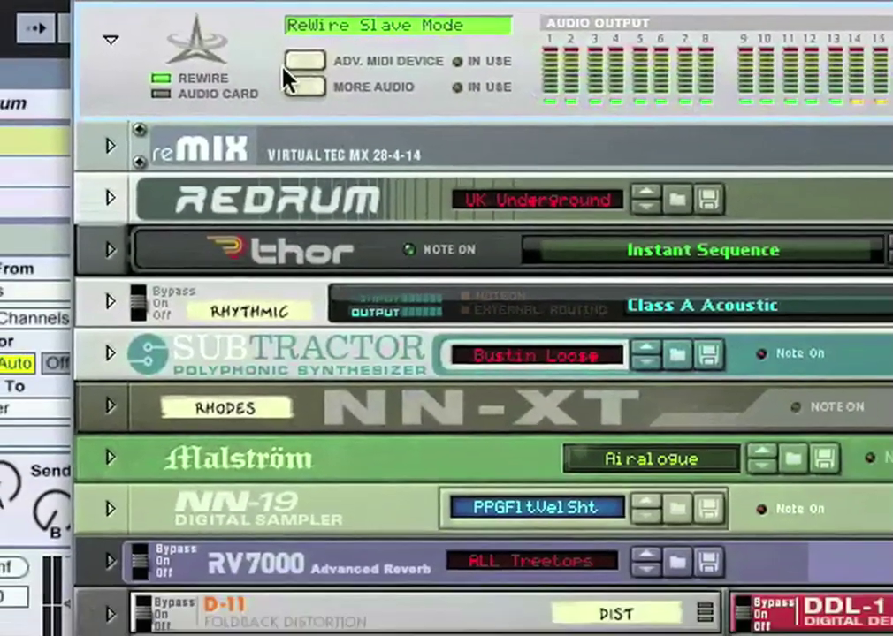
pyautogui.press('Tab')
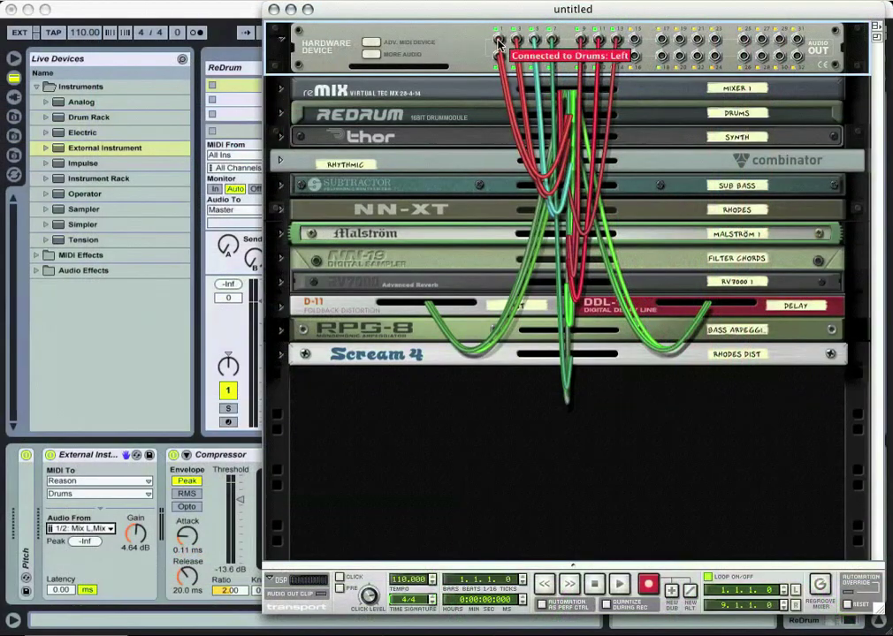
# - Bring Live to the front and review the THOR, Combinator and NN-XT Rhodes tracks' routing
pyautogui.click(217, 19)
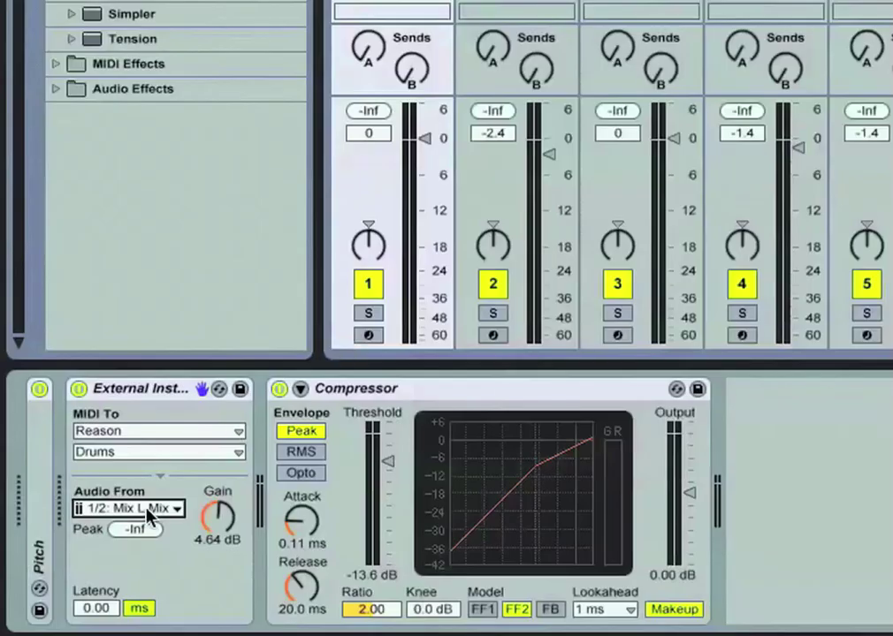
pyautogui.click(93, 530)
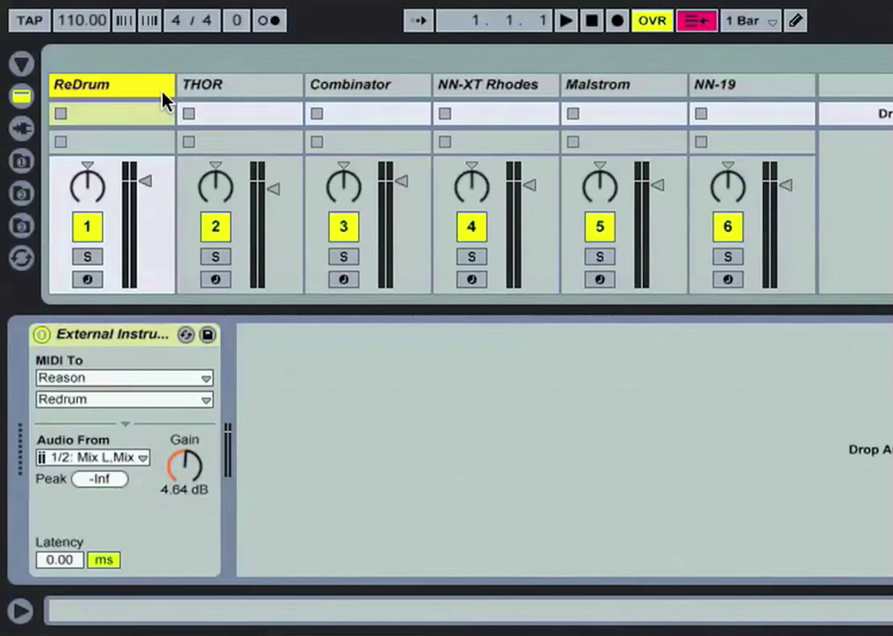
pyautogui.click(218, 85)
pyautogui.click(344, 88)
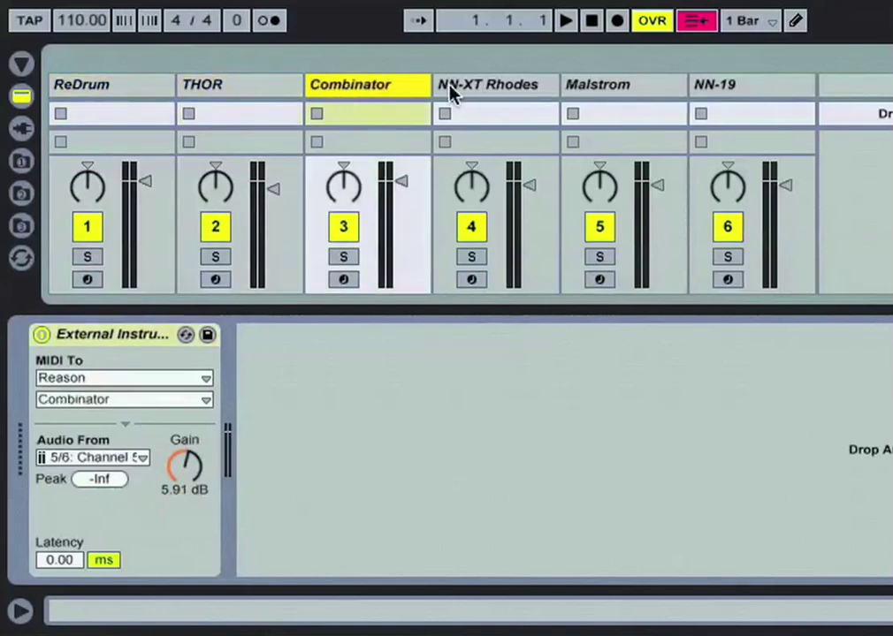
pyautogui.click(455, 87)
pyautogui.click(144, 91)
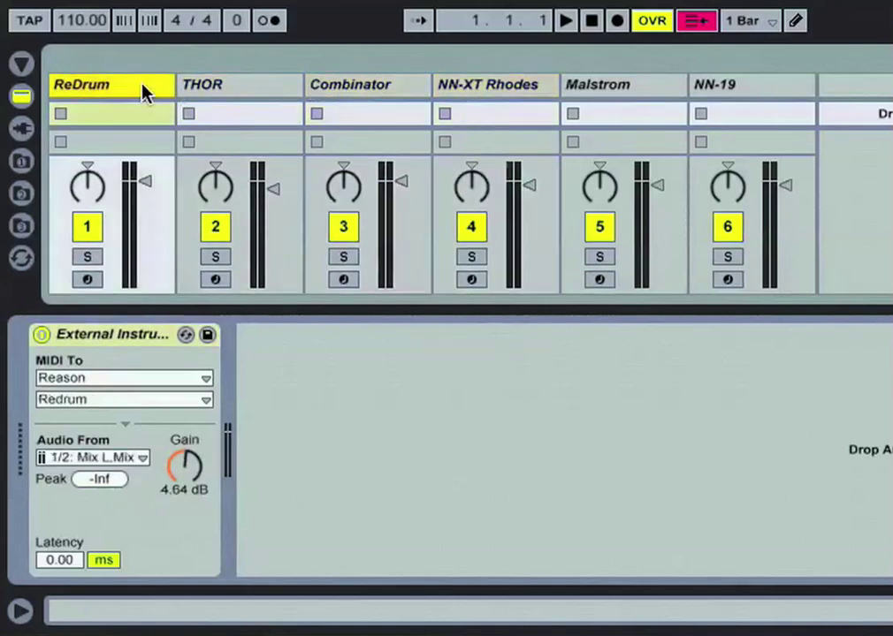
# - Route ReDrum's External Instrument MIDI to Reason's Redrum, with audio from 1/2: Mix L,Mix R
pyautogui.click(121, 337)
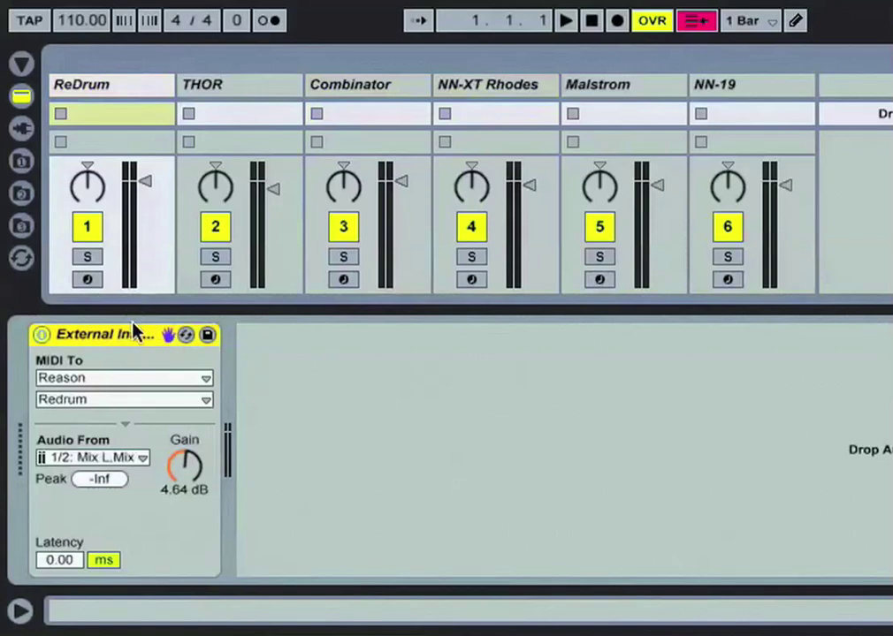
pyautogui.click(163, 94)
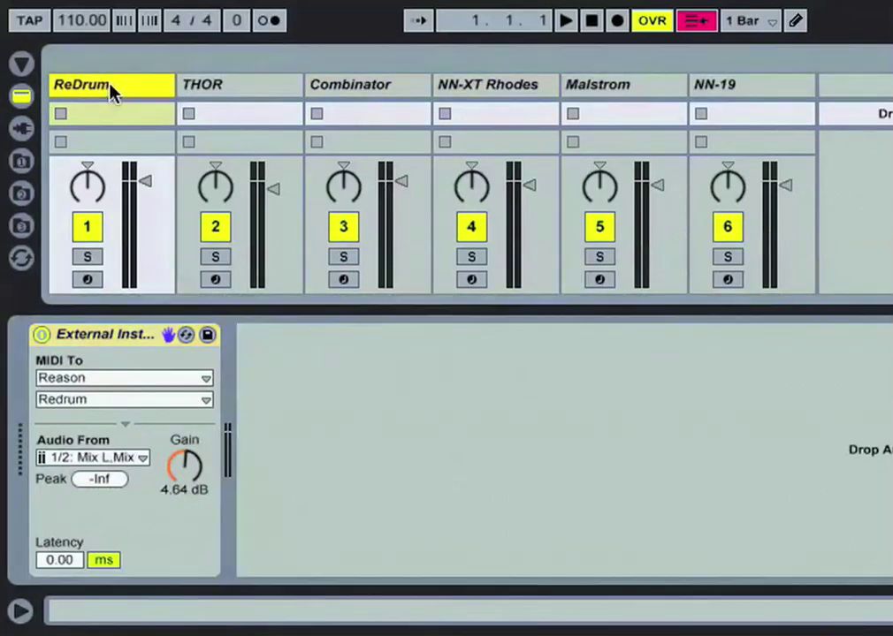
pyautogui.click(104, 342)
pyautogui.click(102, 380)
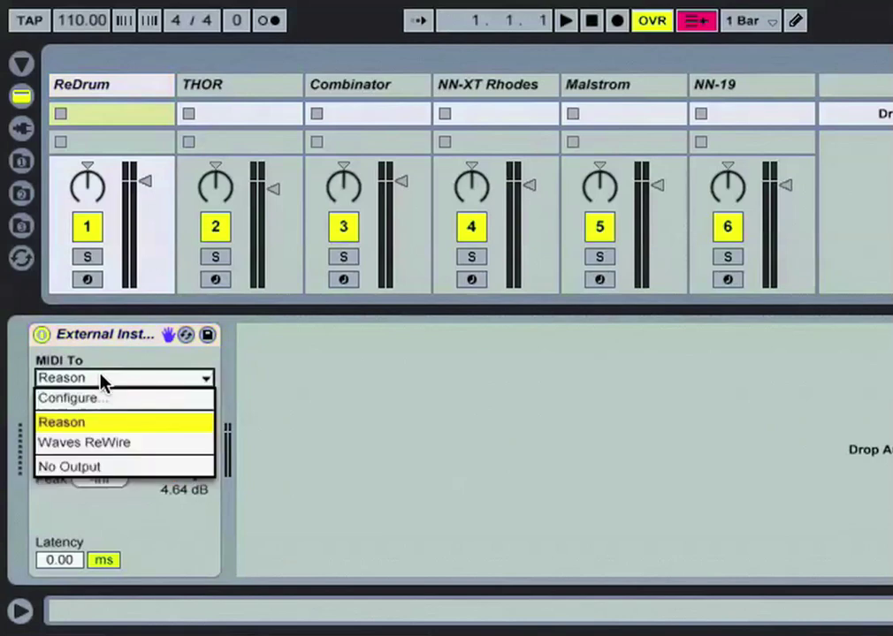
pyautogui.click(104, 420)
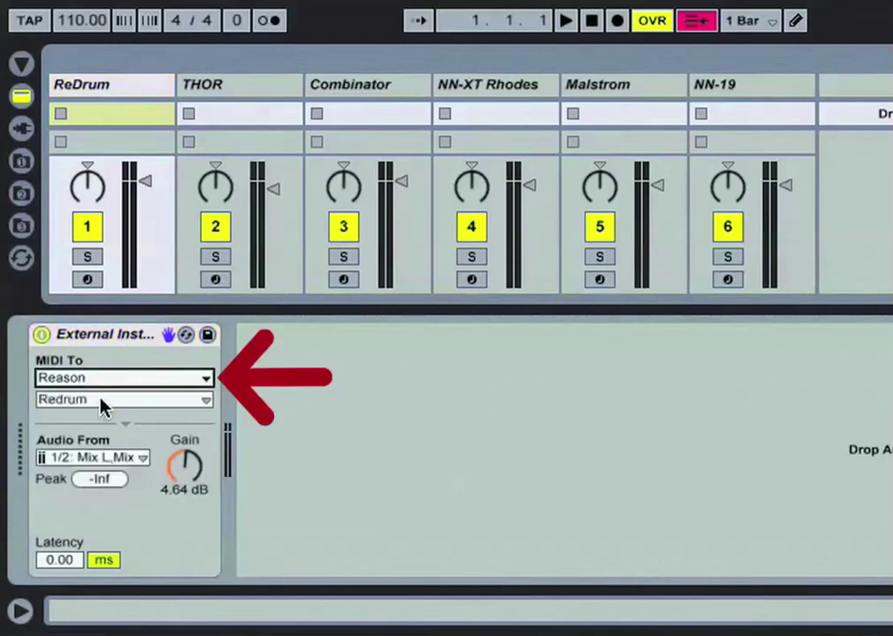
pyautogui.click(100, 401)
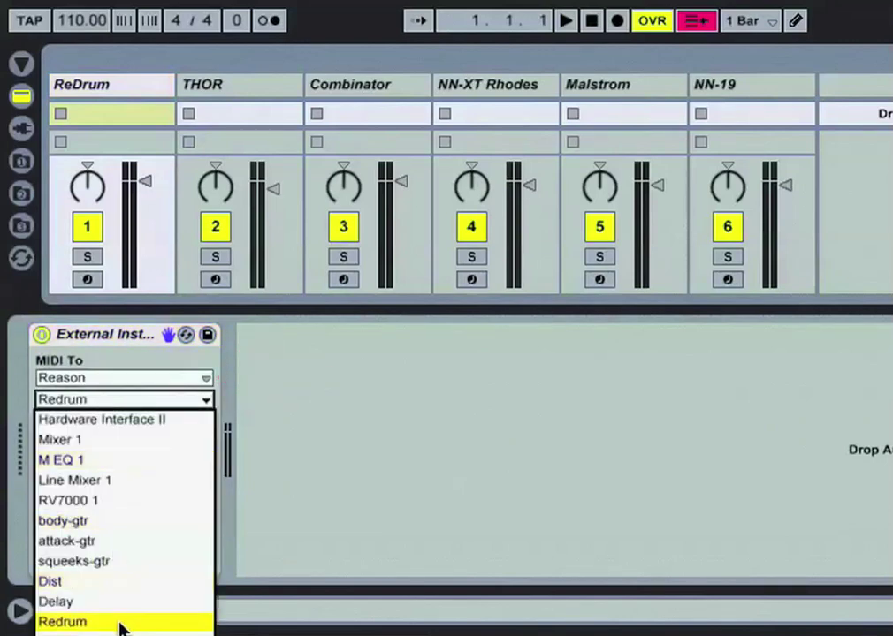
pyautogui.click(265, 521)
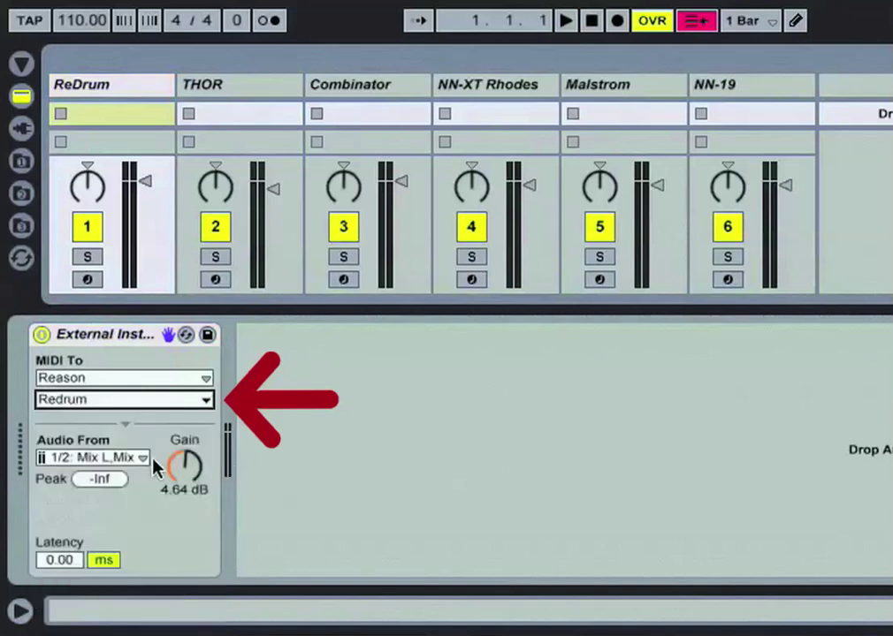
pyautogui.click(133, 461)
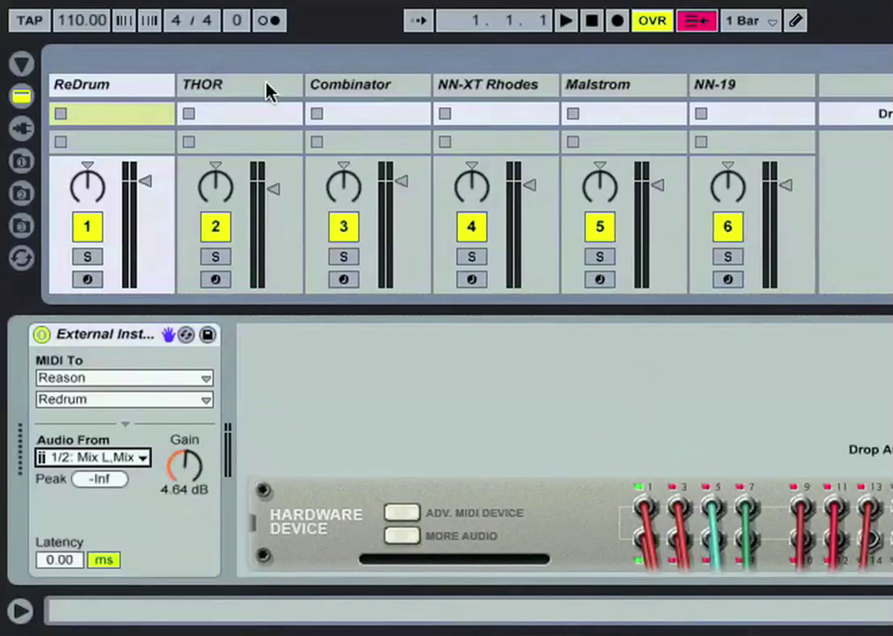
pyautogui.click(266, 85)
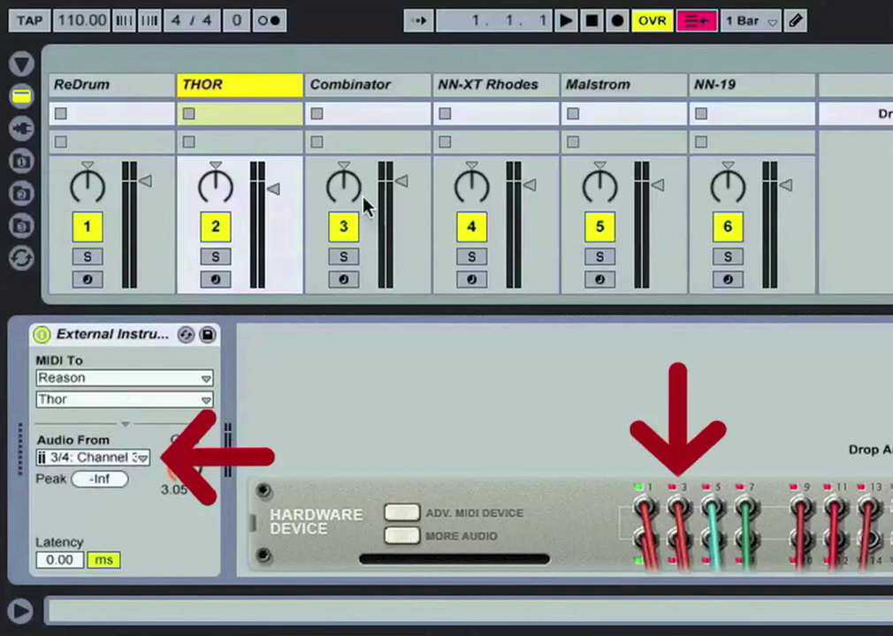
pyautogui.click(353, 87)
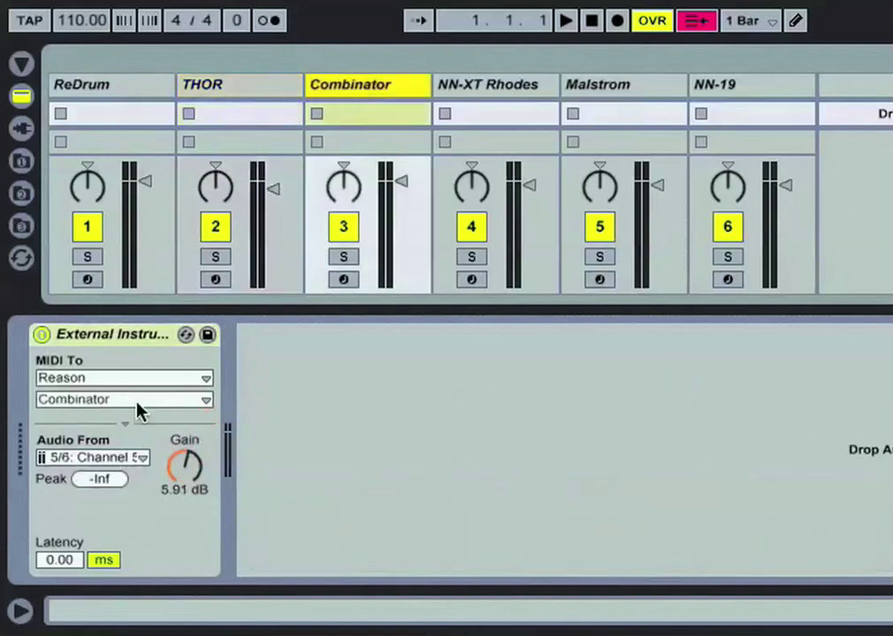
pyautogui.click(478, 100)
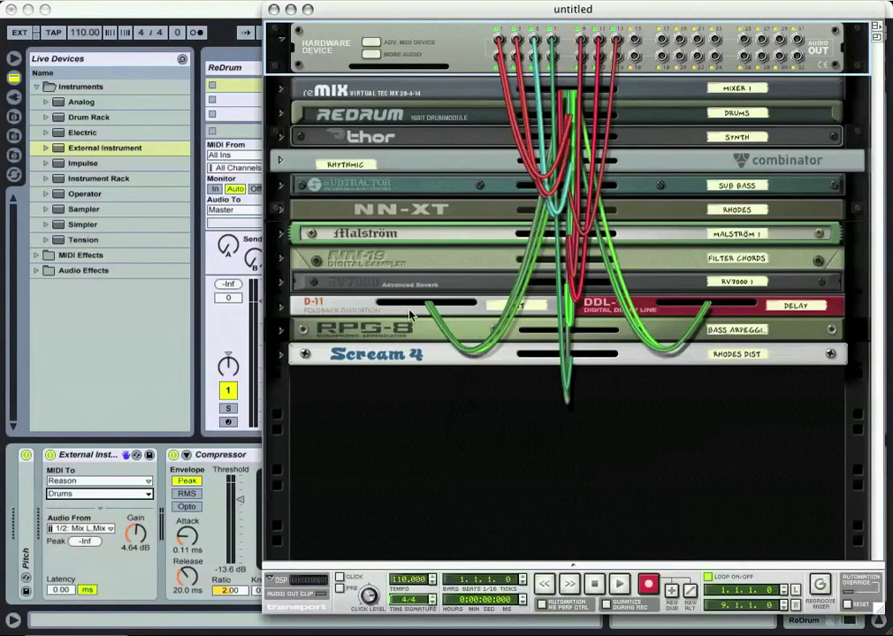
# - Flip Reason's rack back to show the front panels of all devices
pyautogui.press('Tab')
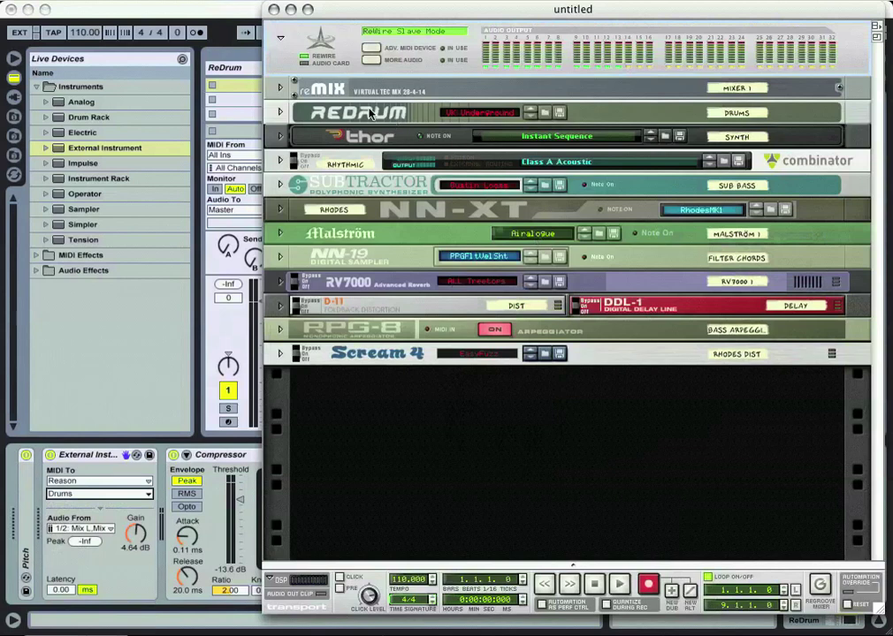